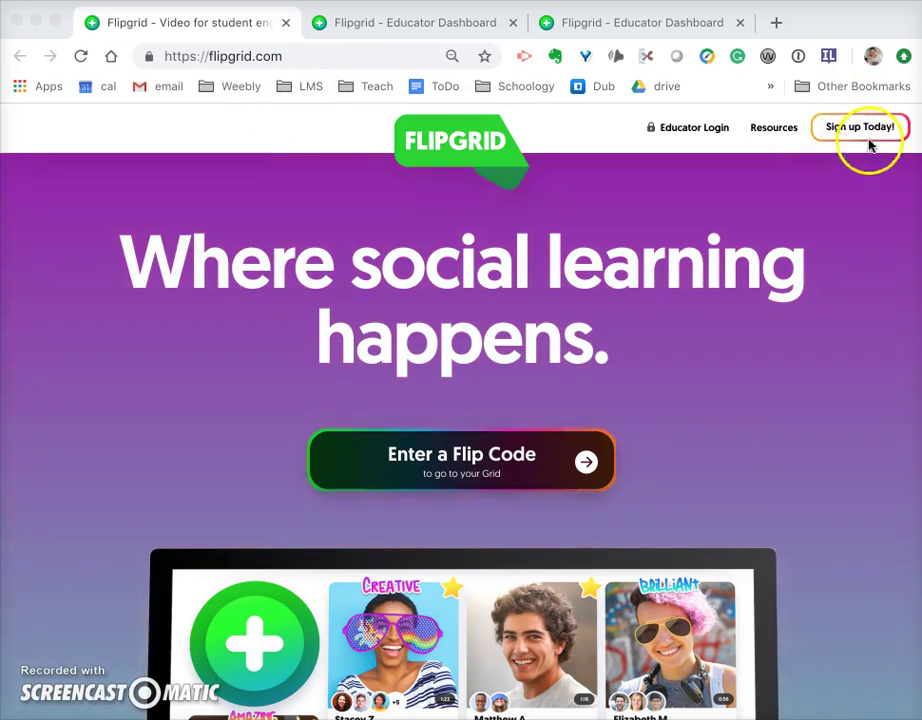
View the Flipgrid educator sign-up page in the second browser tab.
click(415, 30)
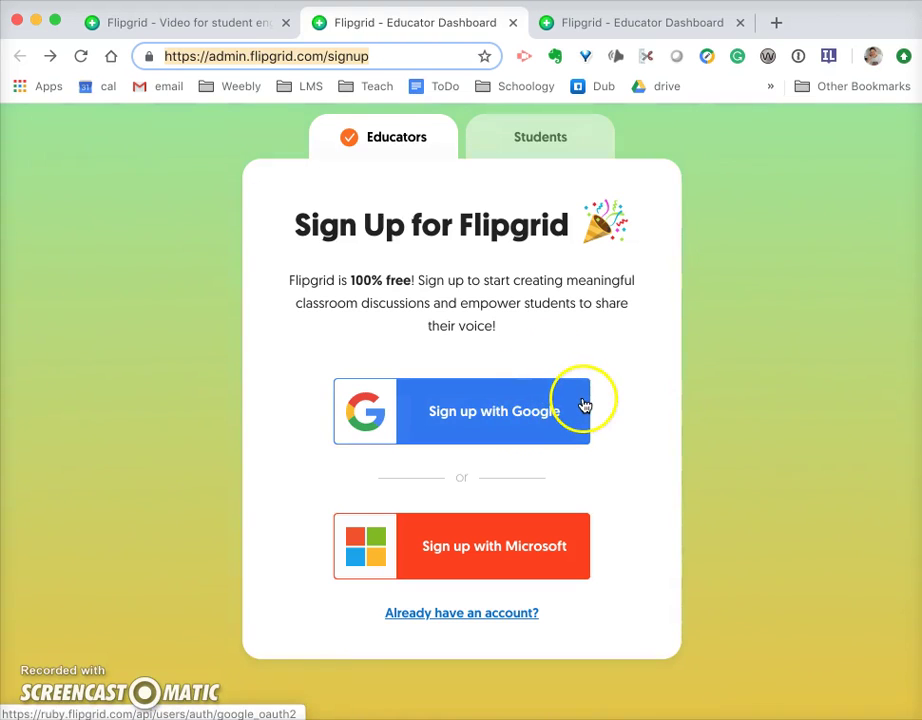
Switch to the Educ2000-2 Fa18 grid dashboard and start a new topic.
click(668, 25)
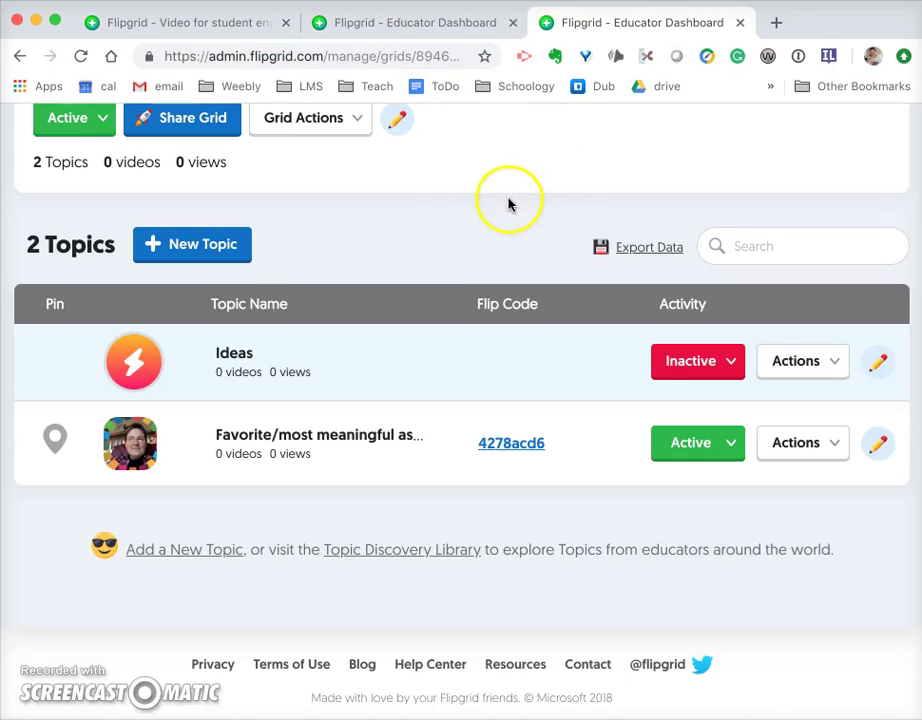
scroll(300, 222, up, 3)
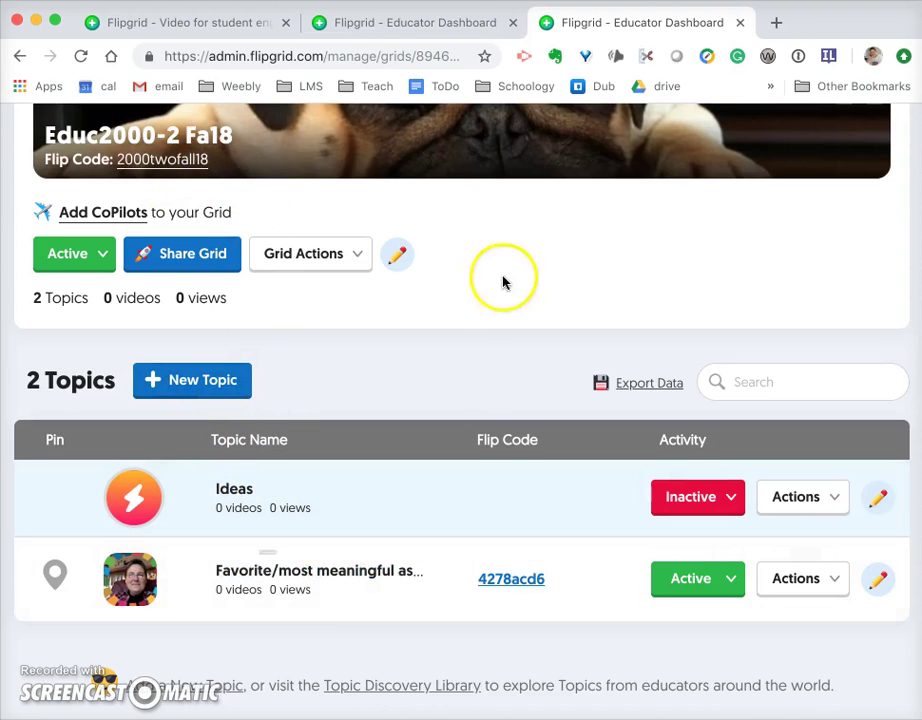
scroll(503, 284, down, 1)
scroll(501, 285, down, 1)
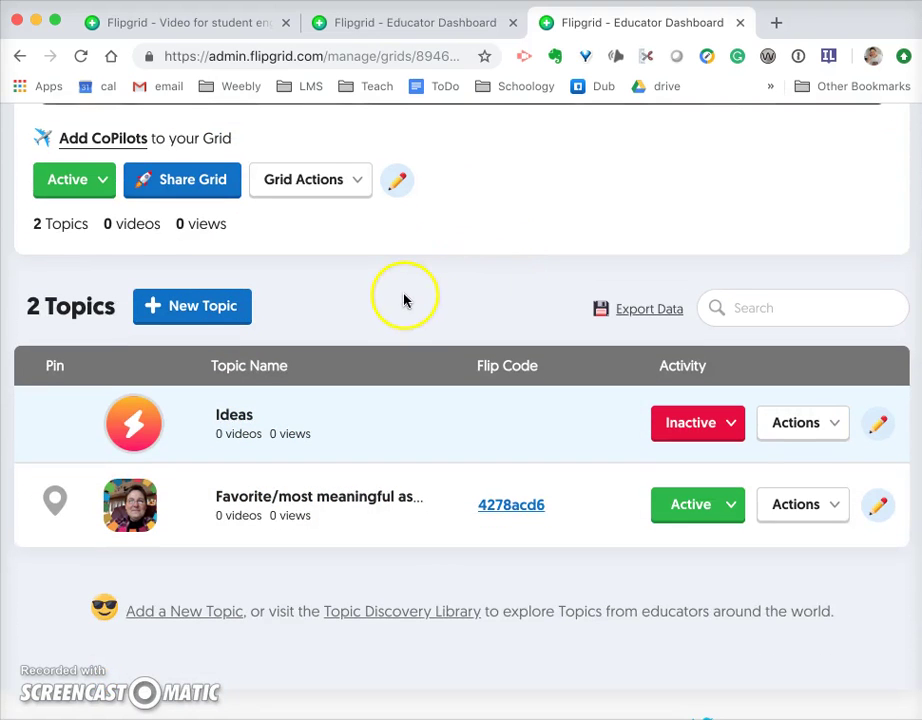
click(185, 309)
Enter 'Favorite assessment' as the topic title.
click(213, 537)
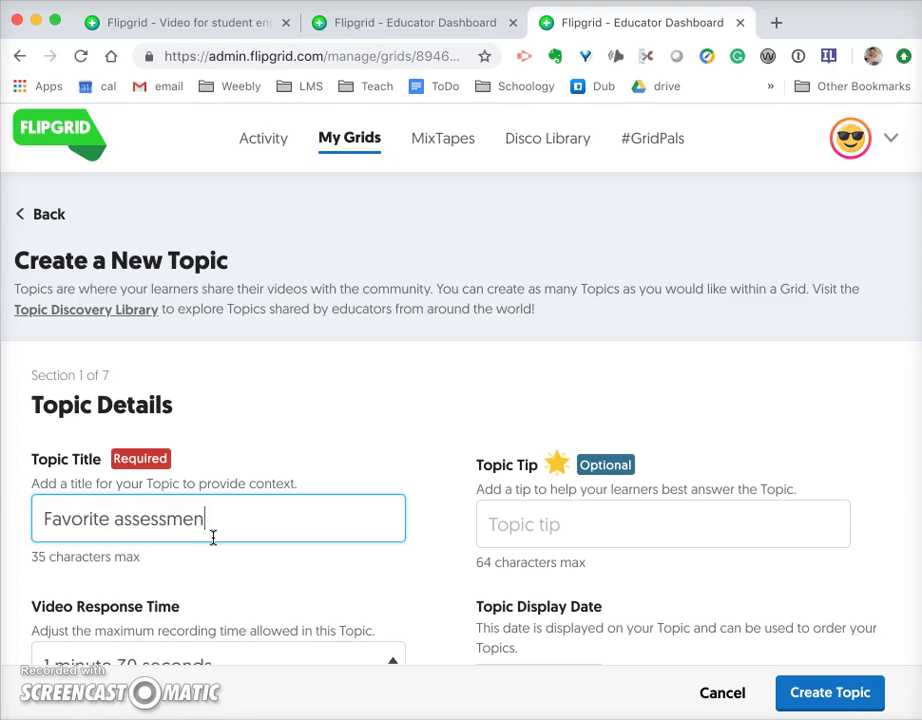
scroll(205, 541, down, 5)
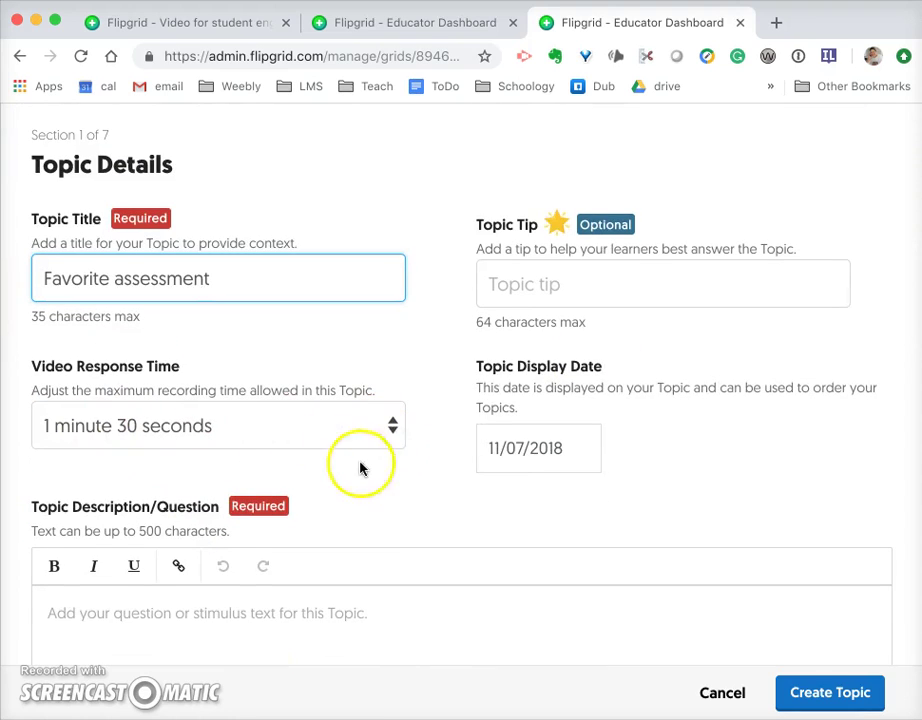
scroll(388, 474, down, 3)
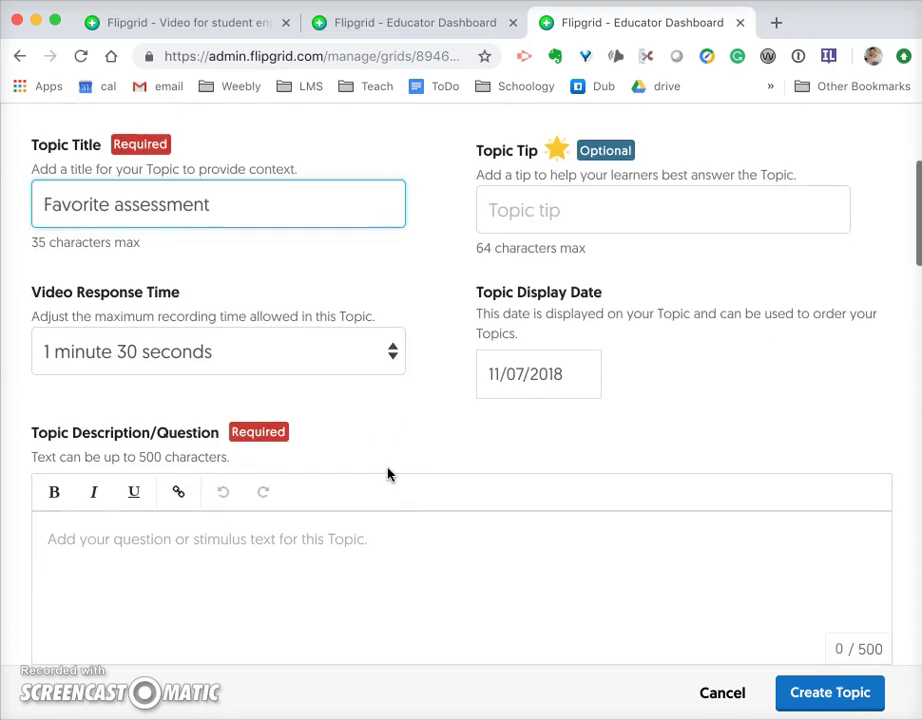
scroll(387, 475, up, 2)
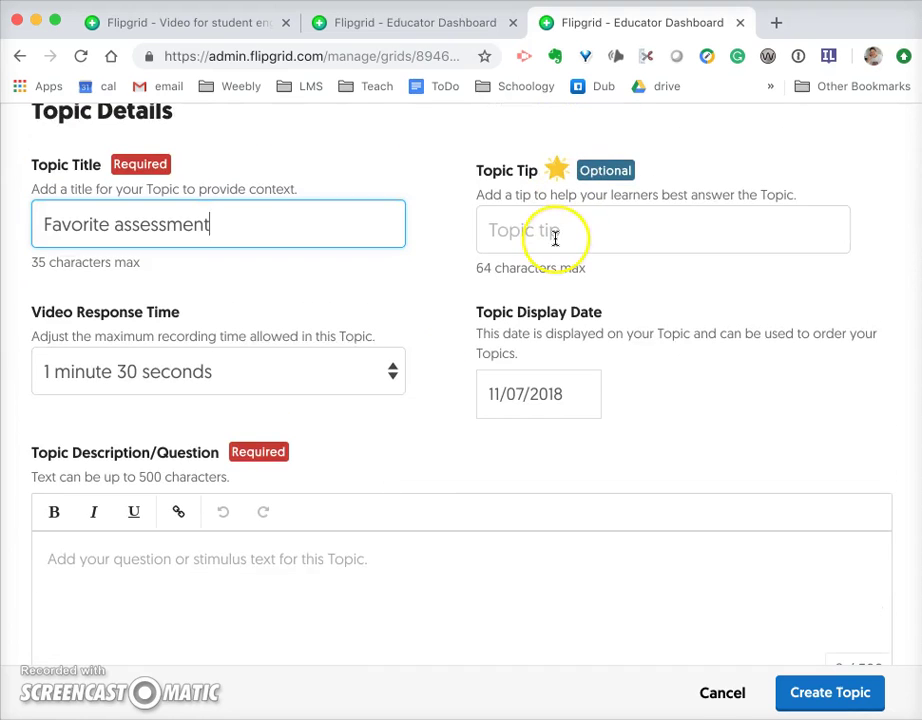
scroll(403, 486, down, 2)
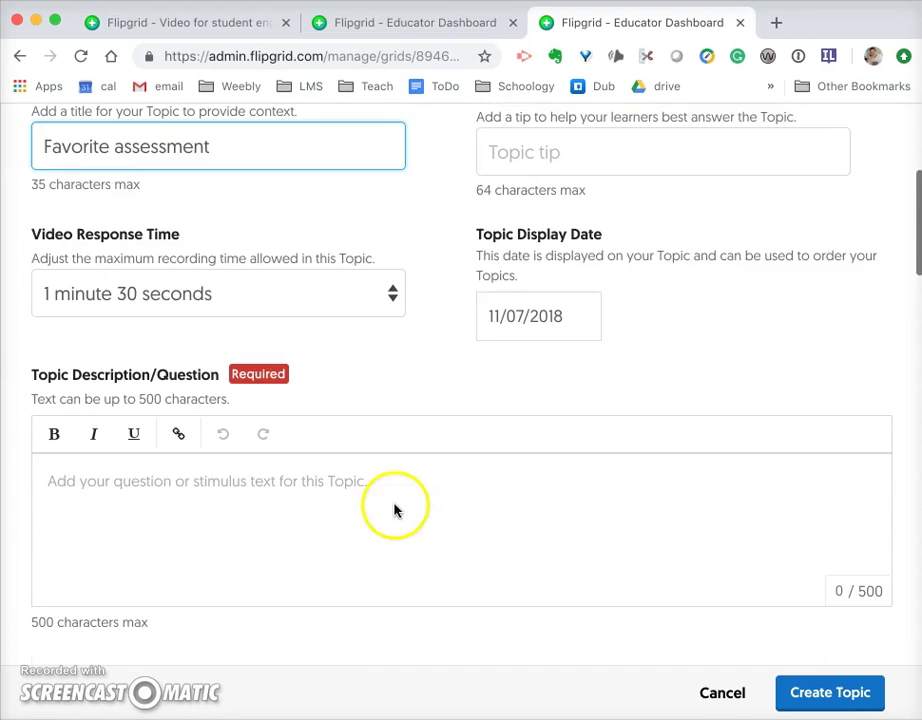
Write a description asking students to share their favorite Educ 2000 assessment tool.
click(270, 522)
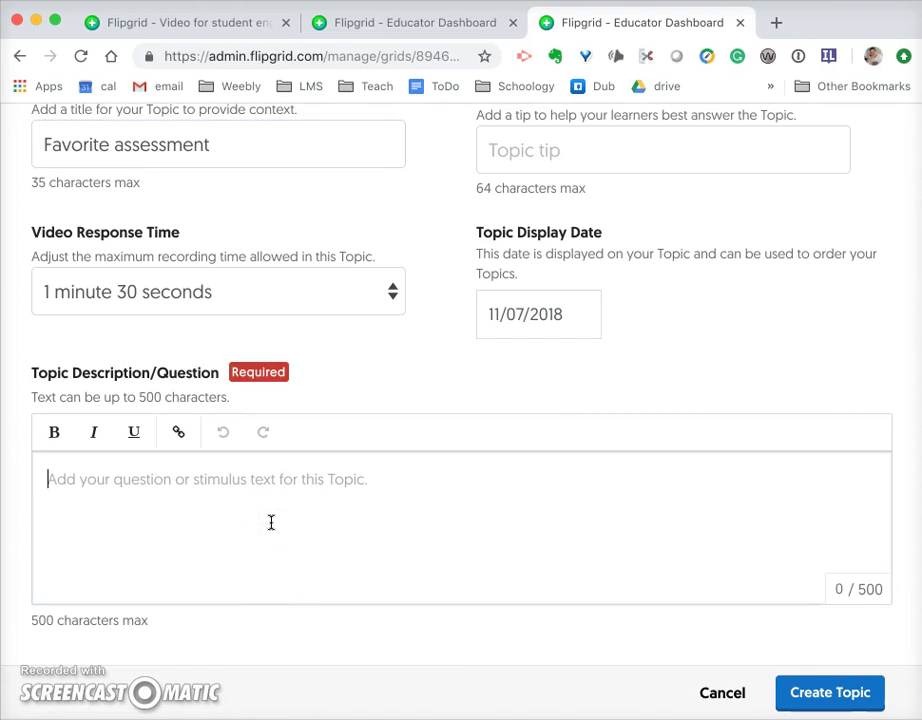
text(Sha)
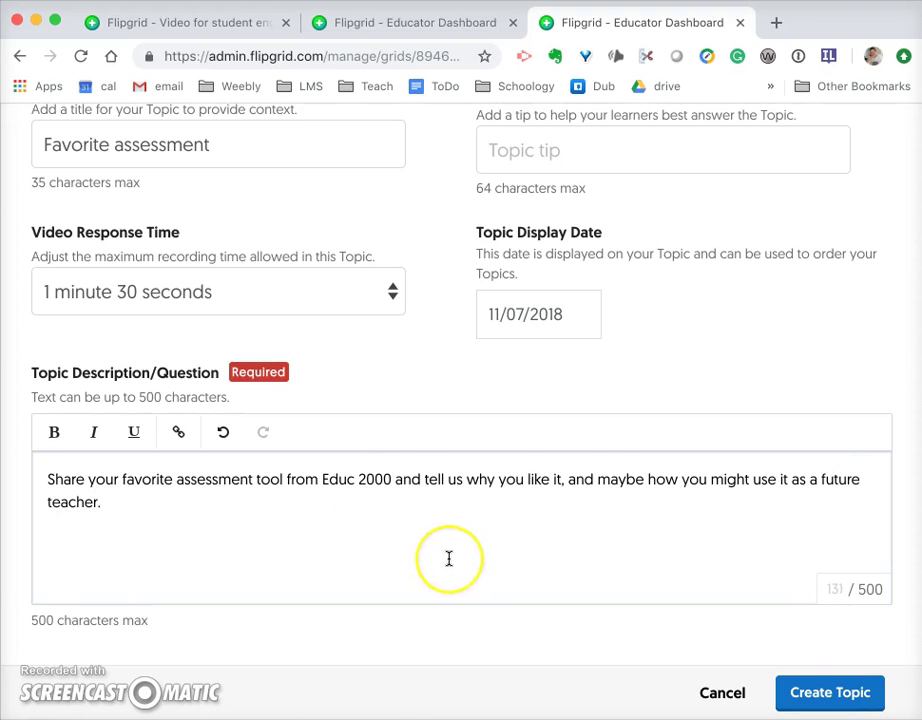
scroll(449, 558, down, 5)
scroll(449, 558, down, 6)
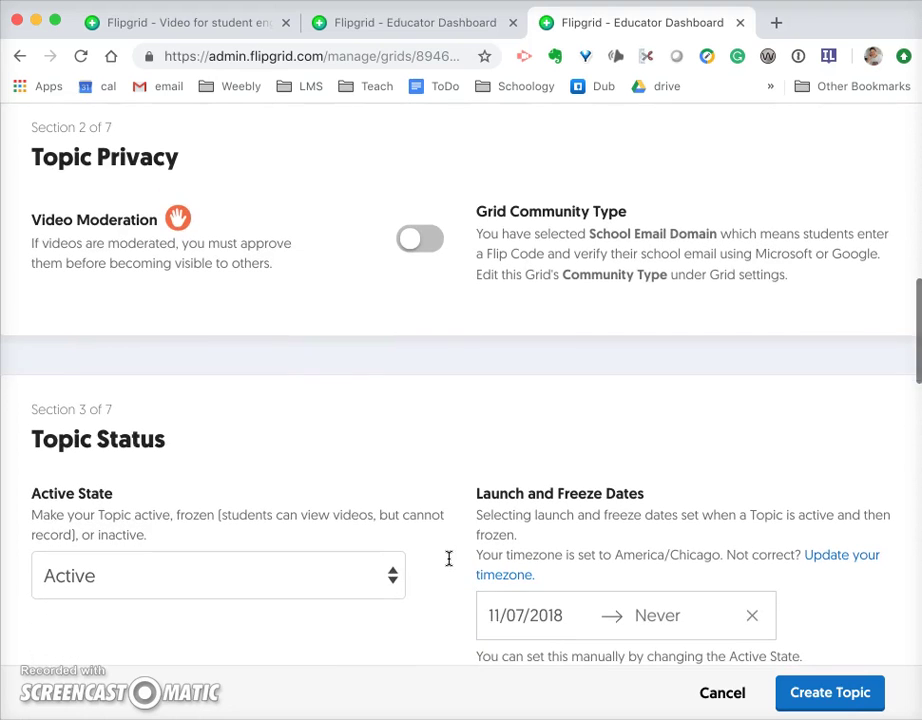
scroll(405, 411, down, 3)
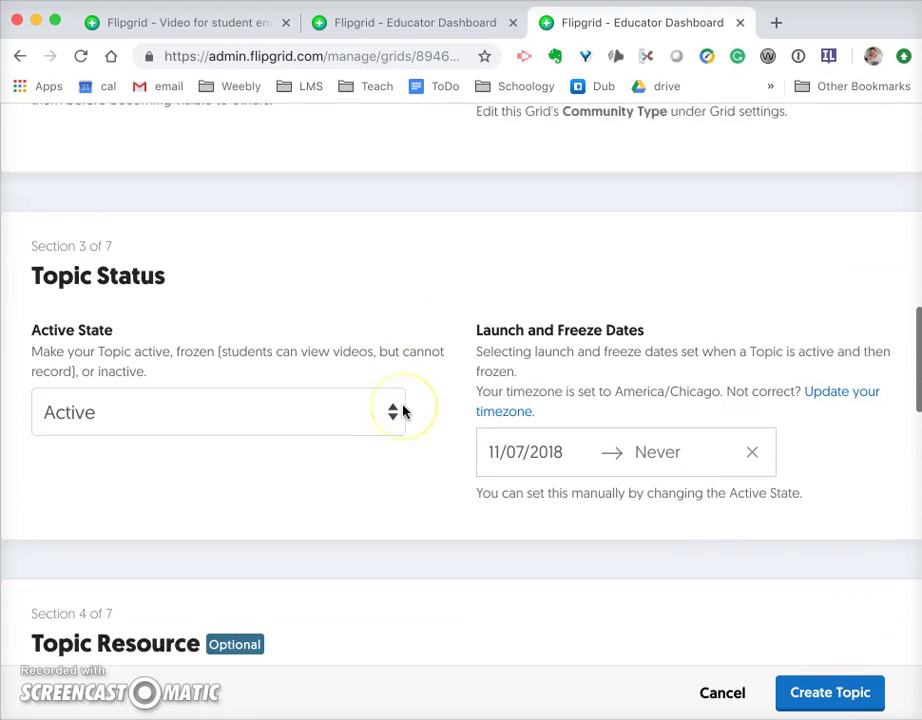
scroll(391, 477, down, 5)
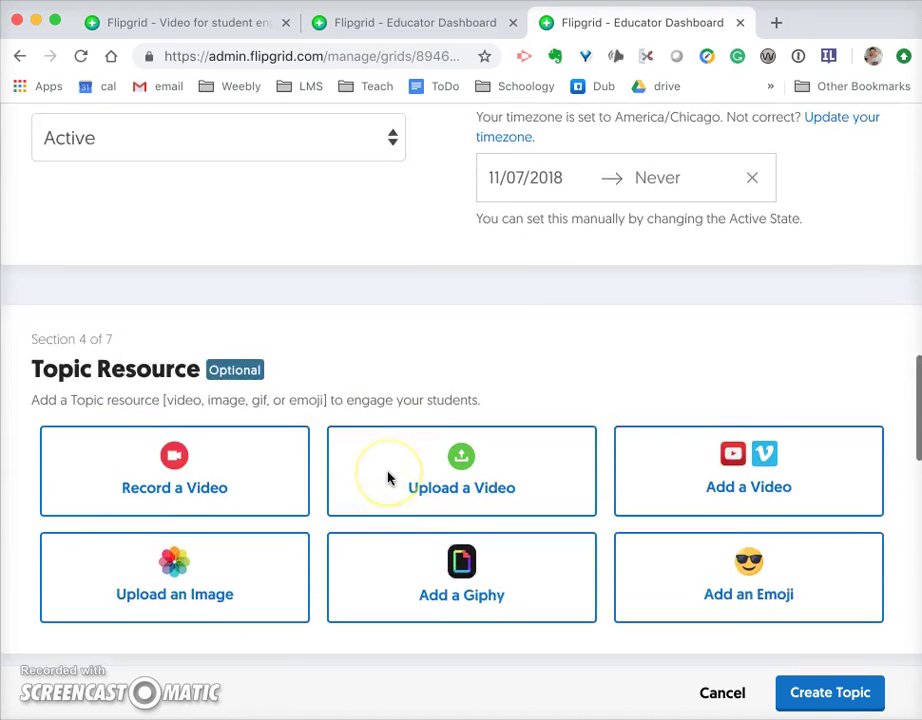
scroll(389, 479, down, 2)
scroll(340, 590, down, 1)
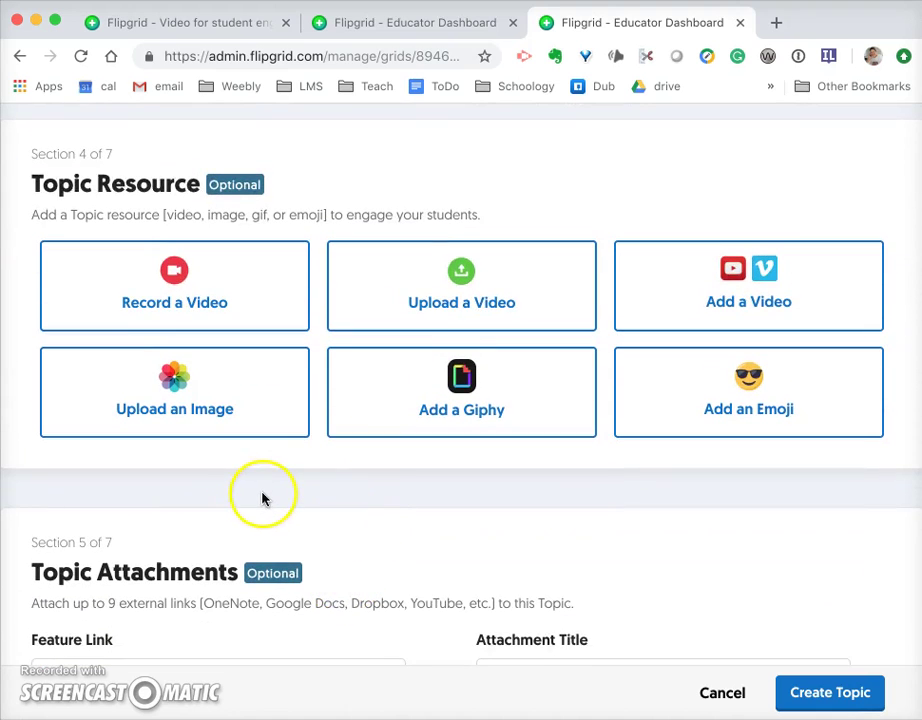
Record a 1:13 intro video for the topic and accept it after review.
click(184, 286)
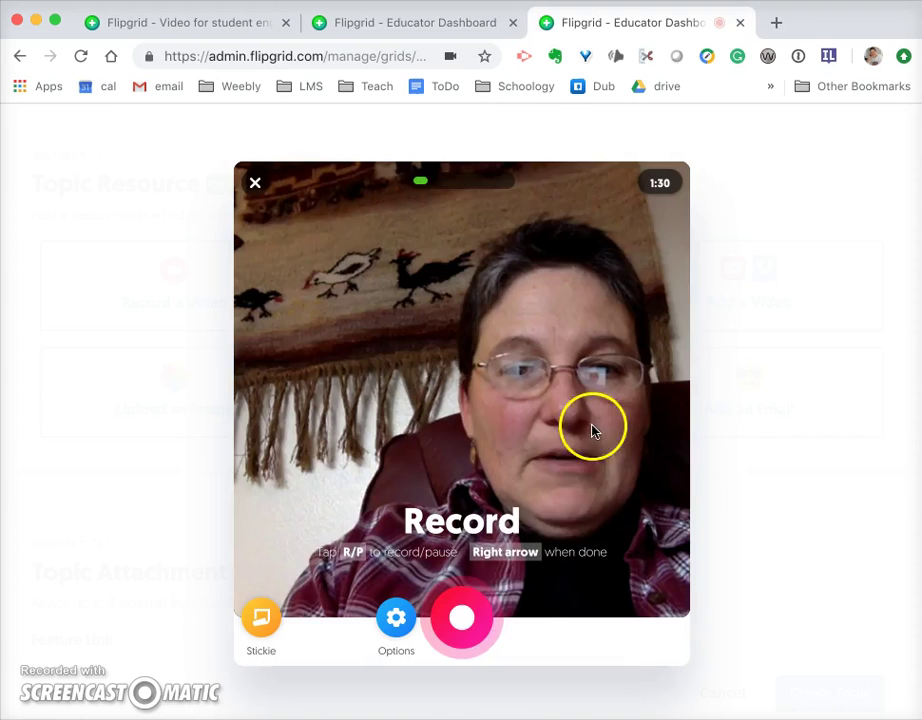
click(469, 617)
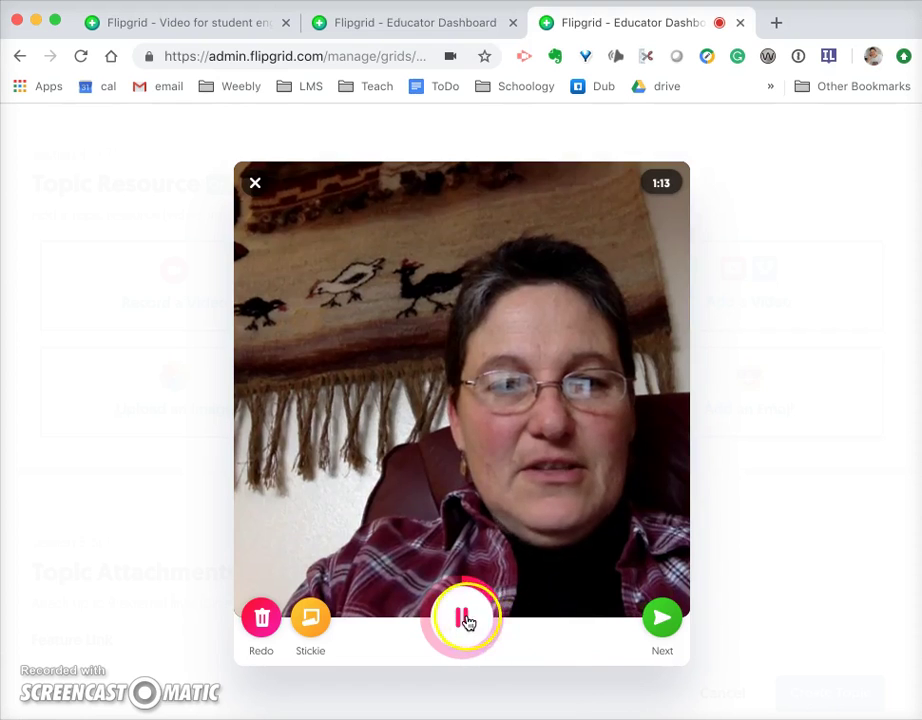
click(663, 622)
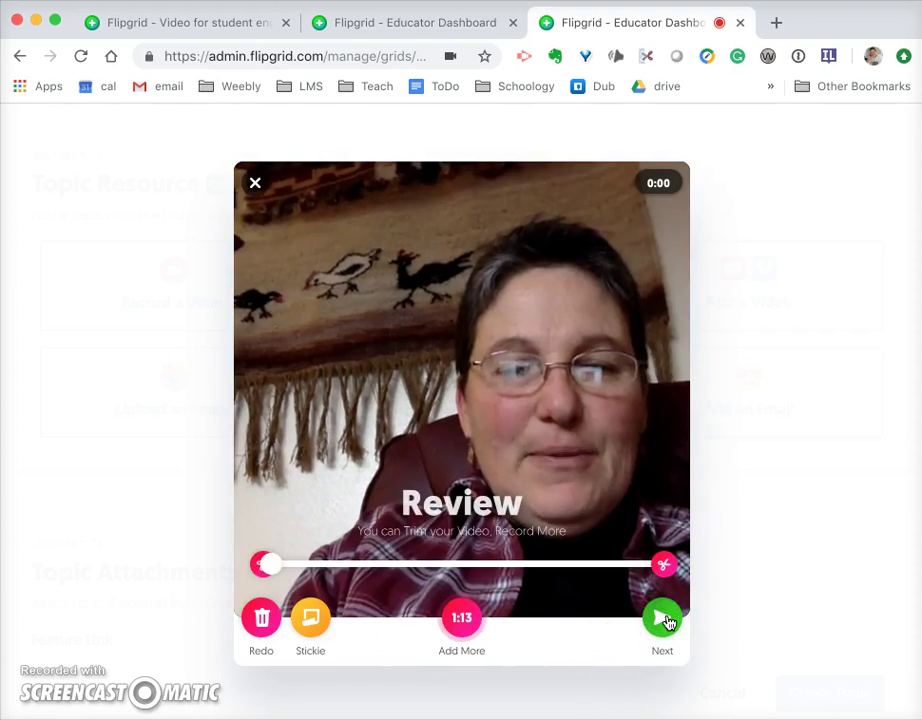
click(663, 620)
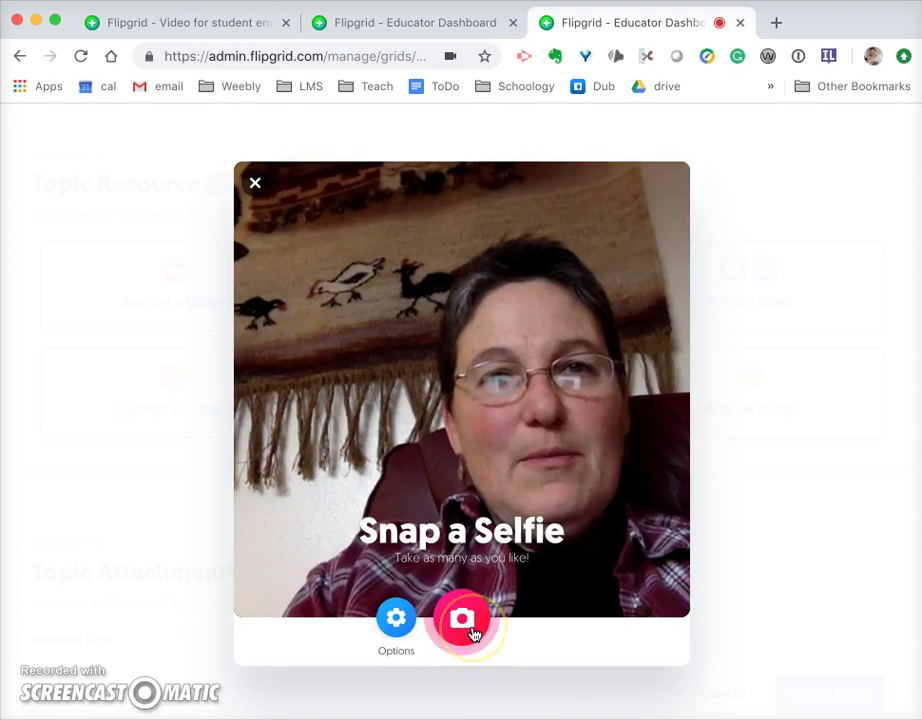
Take a selfie and browse the Food, Glasses and Animals sticker sets.
click(474, 634)
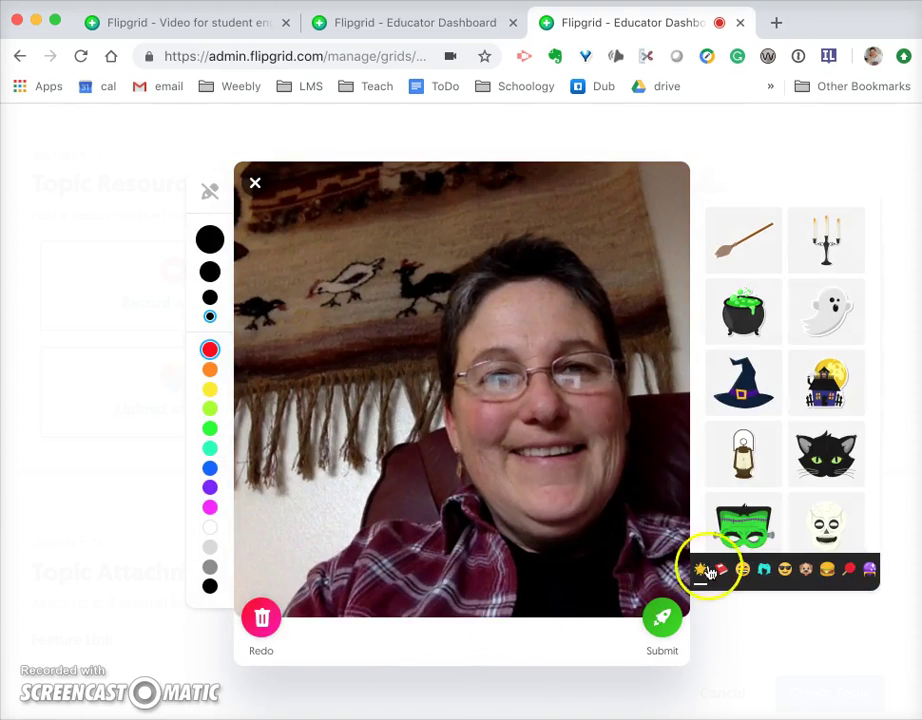
click(827, 571)
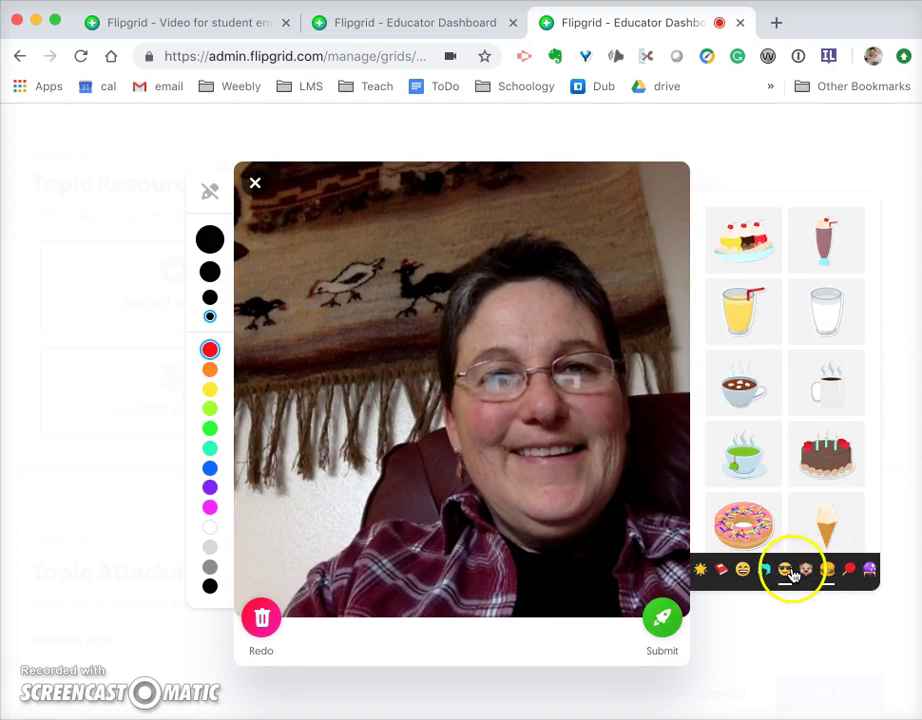
click(787, 571)
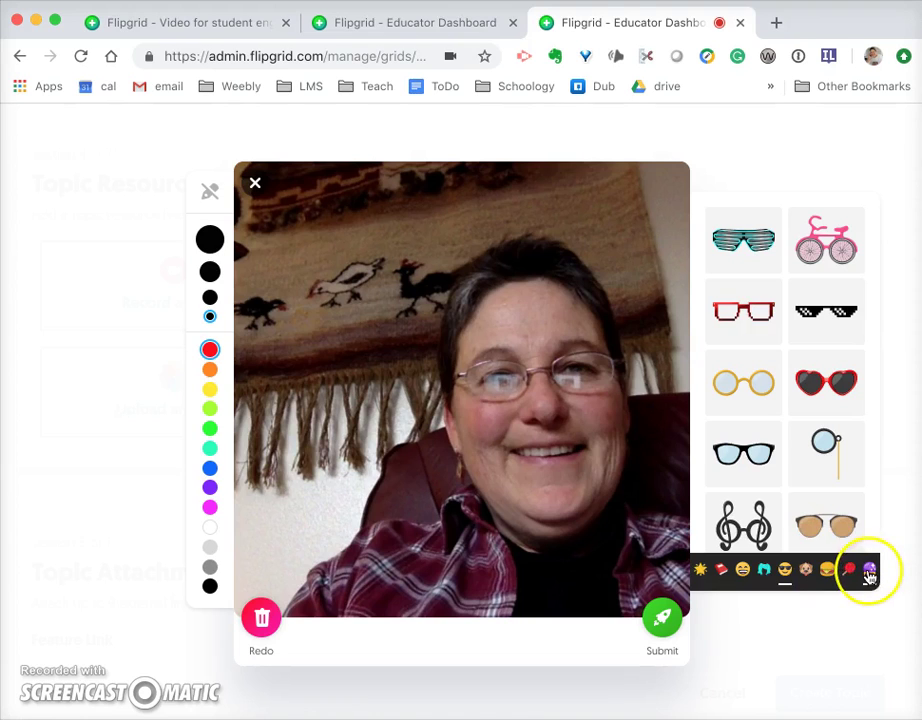
click(806, 574)
scroll(805, 500, down, 10)
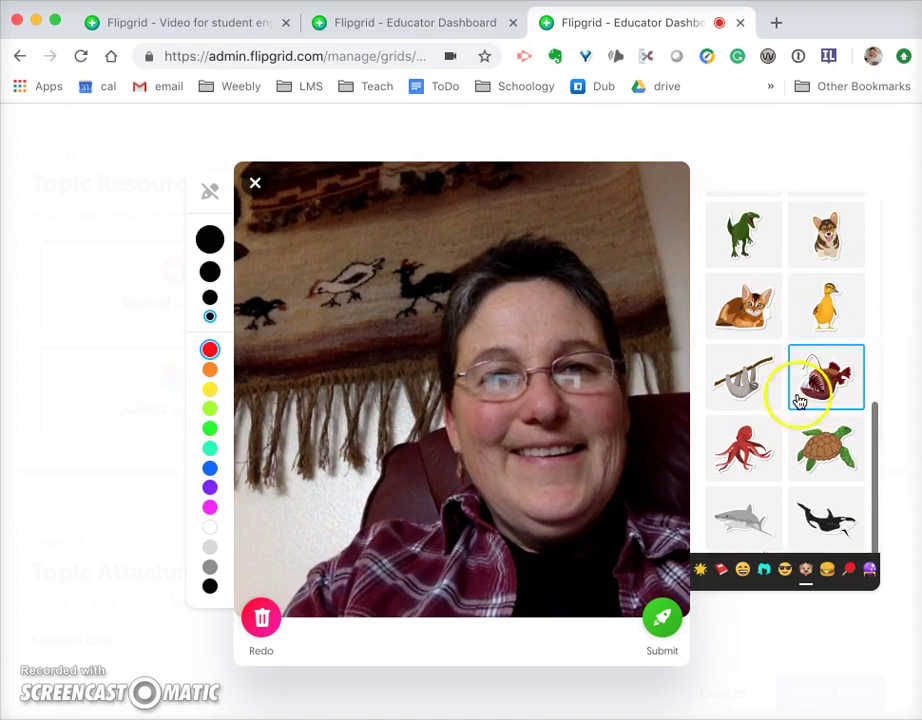
scroll(780, 440, down, 1)
scroll(766, 461, up, 5)
Add a shrunken cat sticker on the cheek, submit the video, and finish.
drag(757, 469, 428, 438)
drag(331, 286, 516, 432)
click(567, 464)
drag(567, 464, 422, 428)
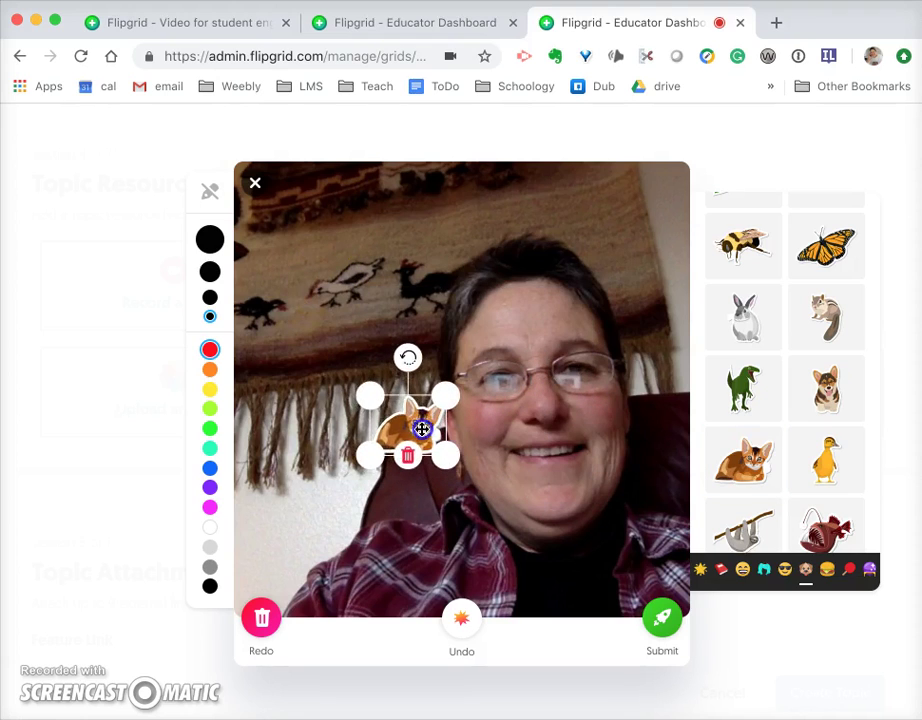
click(677, 434)
click(679, 620)
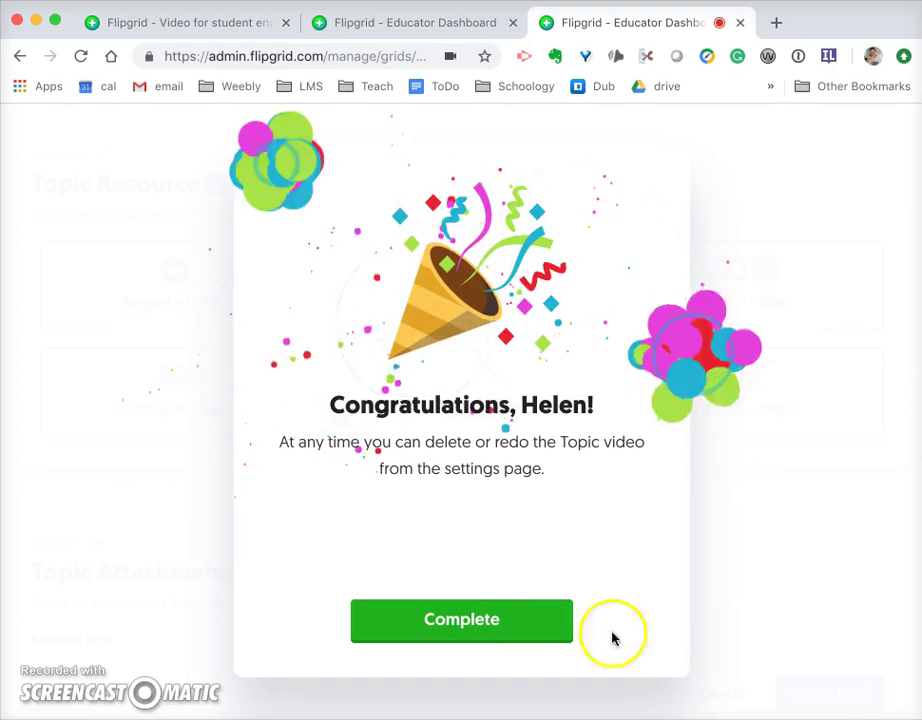
click(502, 625)
Keep the default attachments, video features and feedback settings, and create the topic.
scroll(488, 593, down, 4)
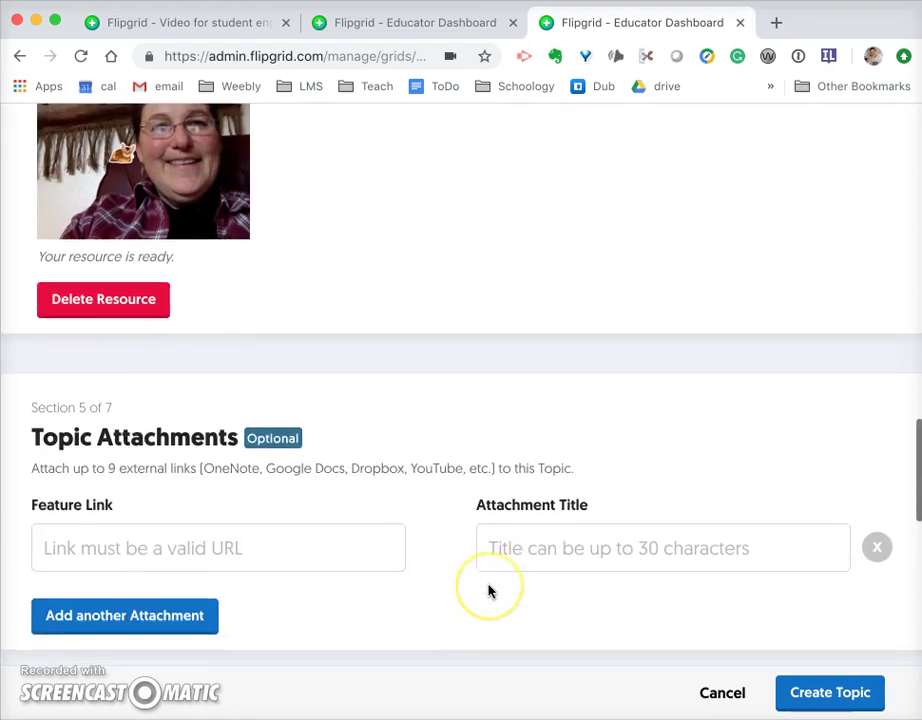
scroll(488, 593, down, 2)
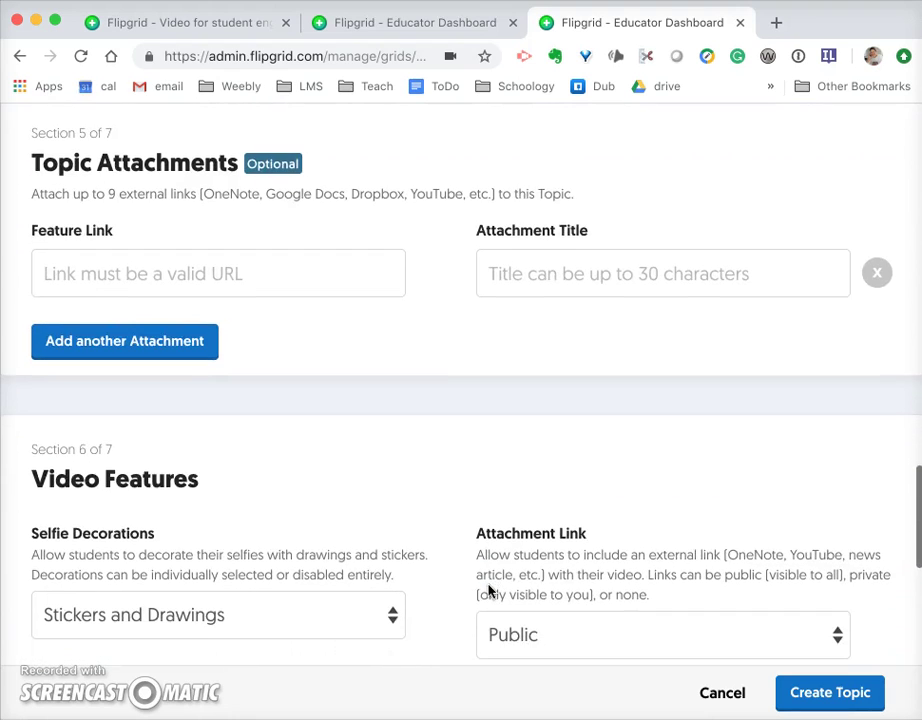
scroll(488, 593, down, 5)
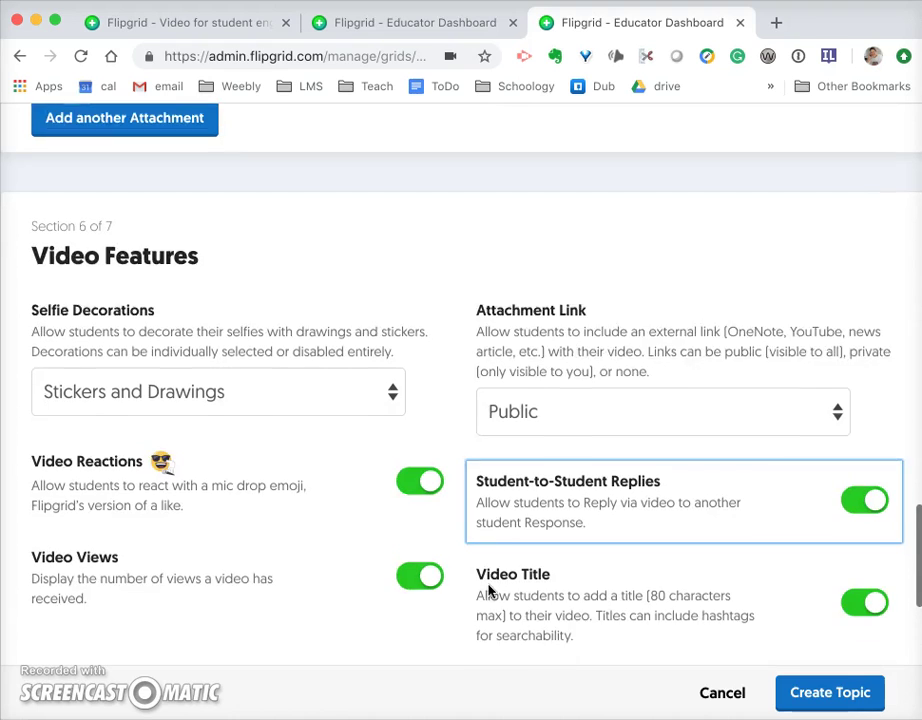
scroll(488, 593, down, 2)
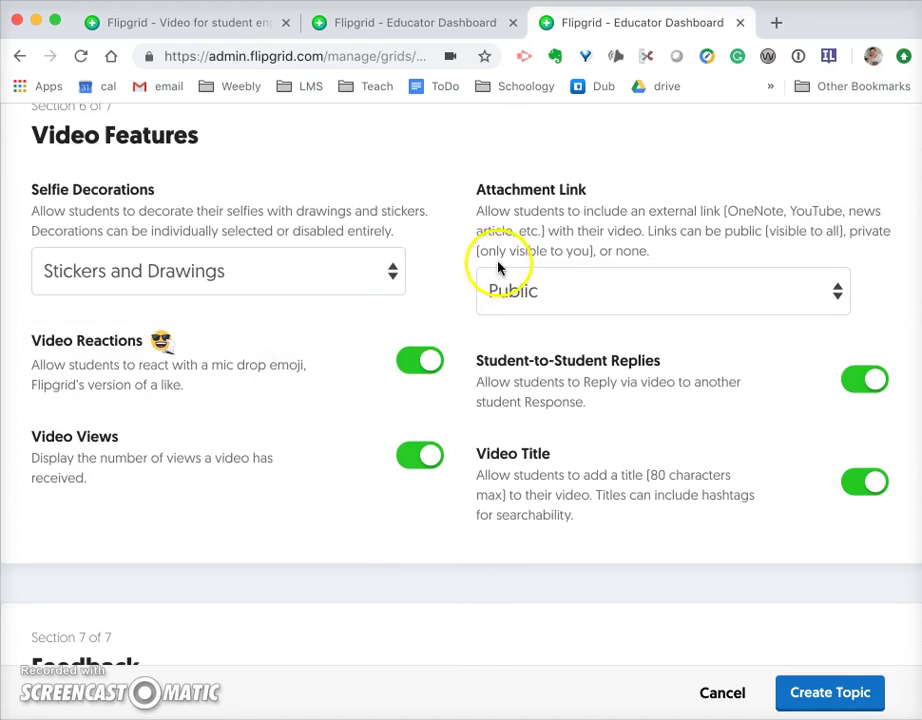
scroll(628, 535, down, 7)
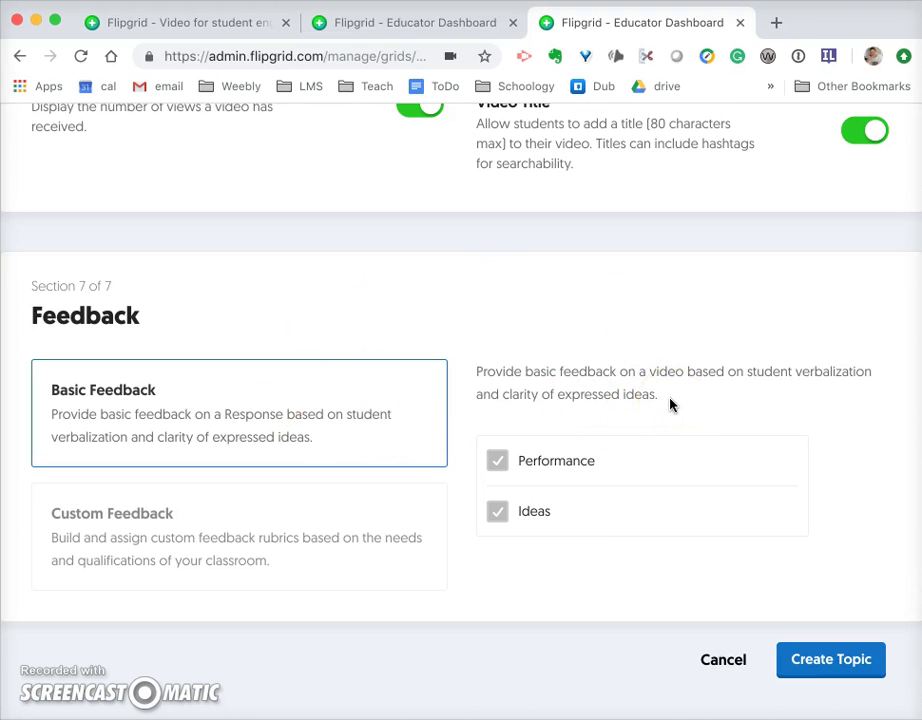
scroll(670, 404, up, 1)
scroll(671, 405, down, 2)
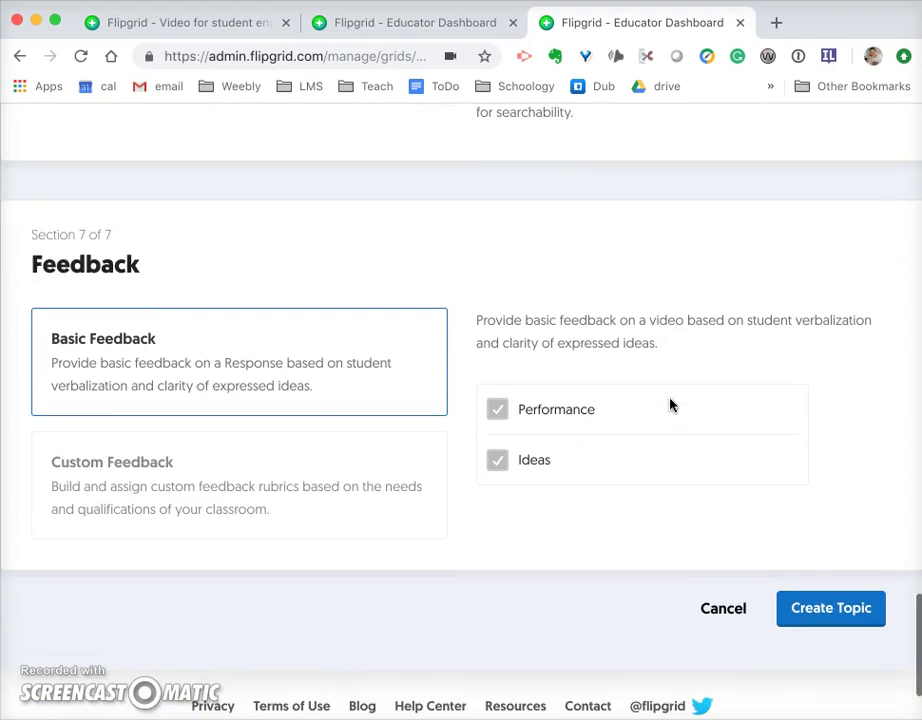
click(811, 613)
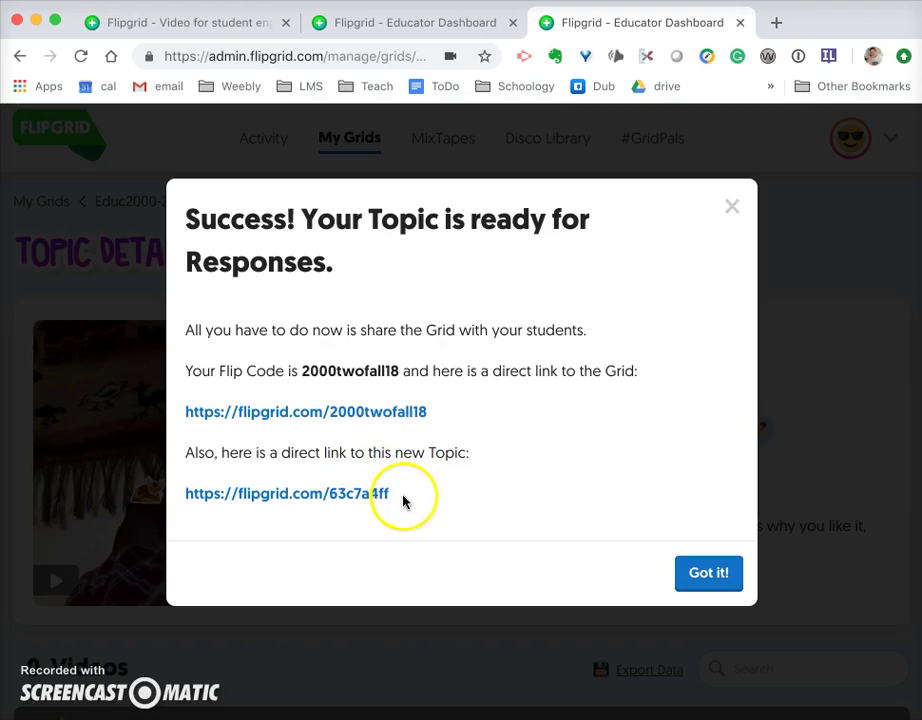
Select the new topic's direct link and close the success message.
drag(400, 501, 175, 497)
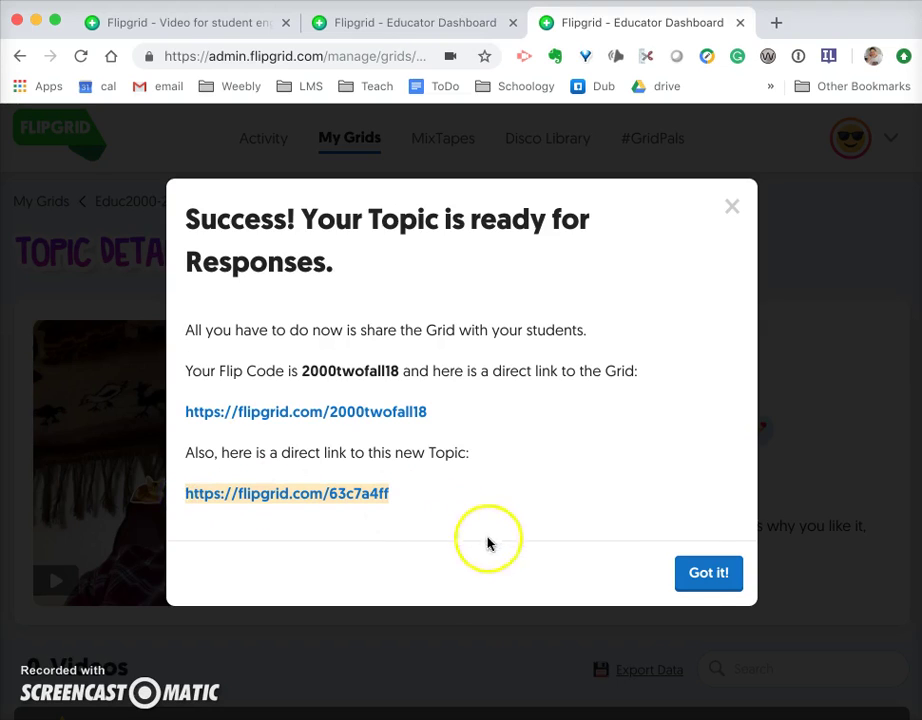
click(702, 575)
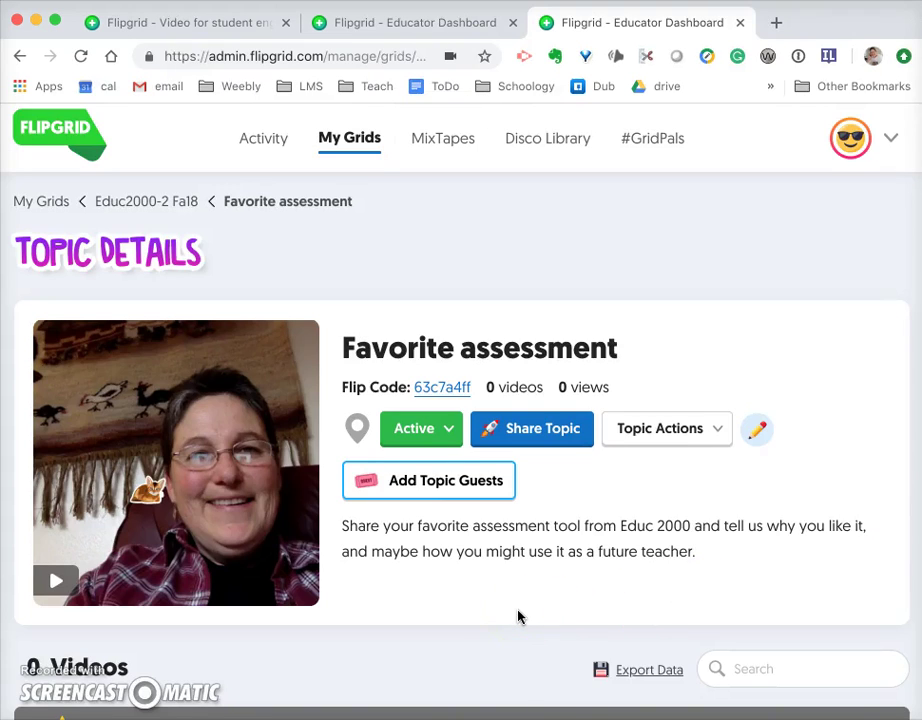
scroll(518, 615, down, 3)
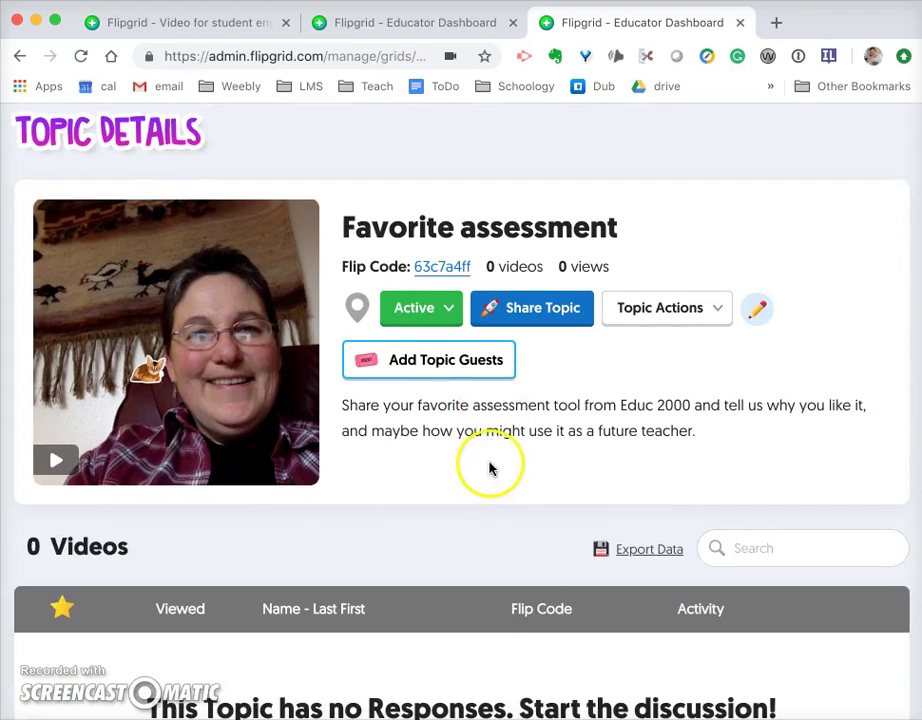
scroll(490, 467, down, 3)
scroll(489, 468, up, 3)
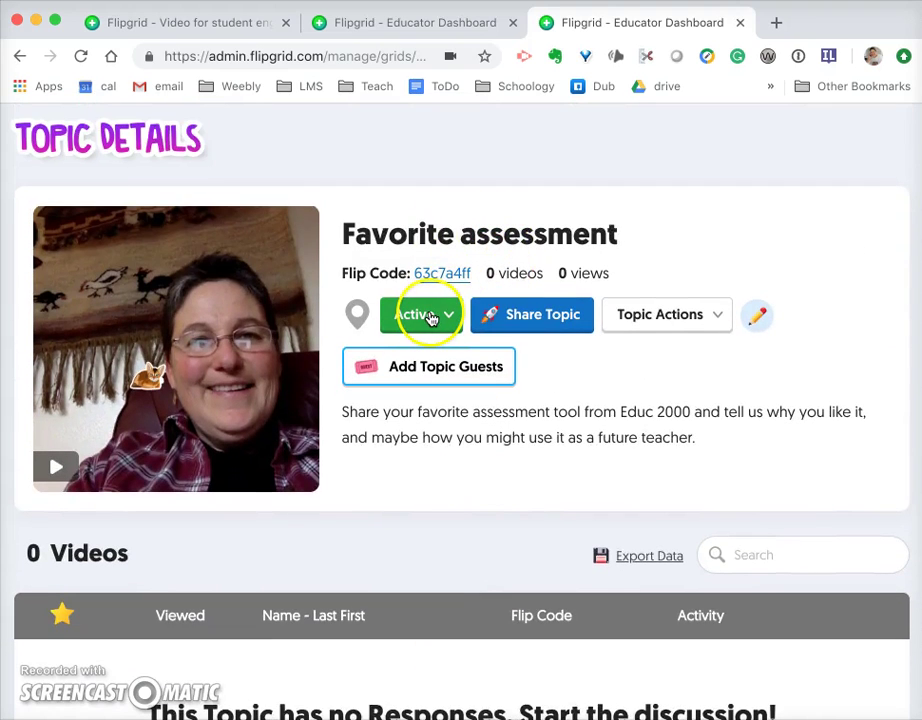
click(223, 390)
mouse_move(276, 630)
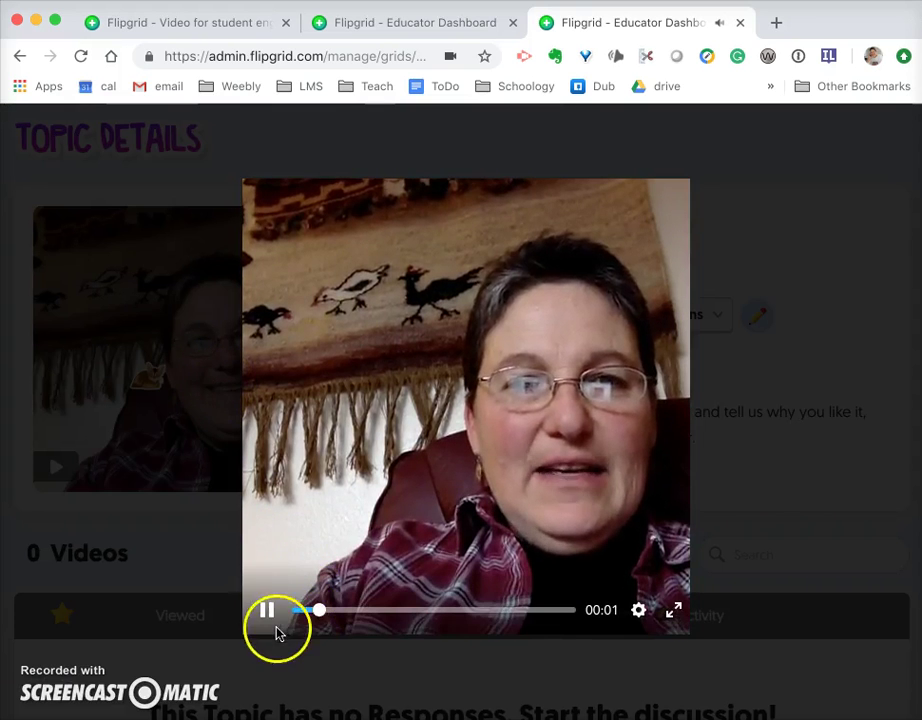
click(792, 362)
scroll(735, 446, down, 3)
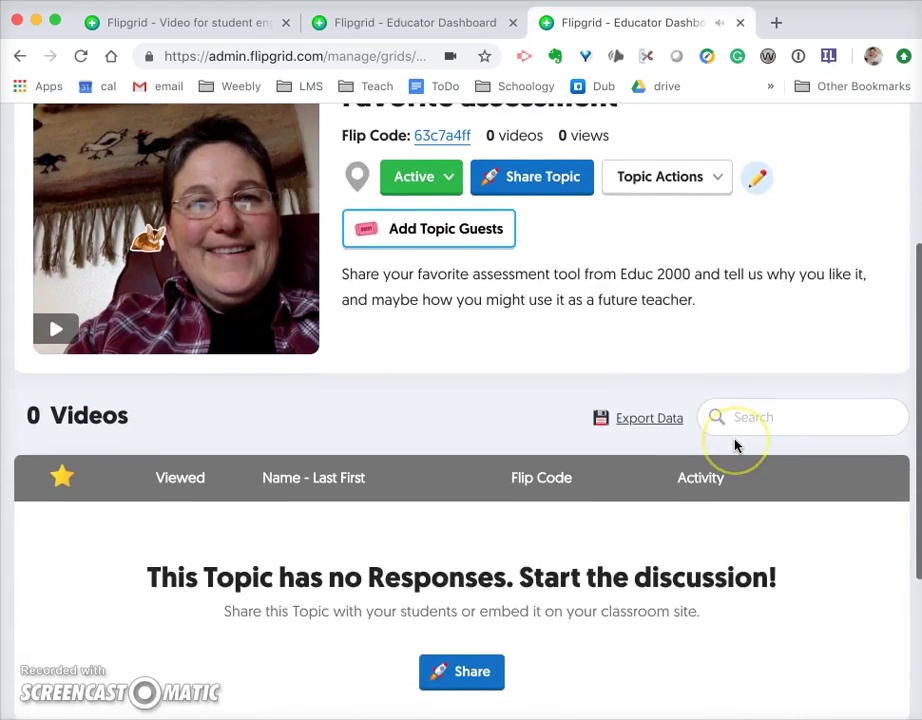
scroll(735, 446, up, 2)
click(741, 434)
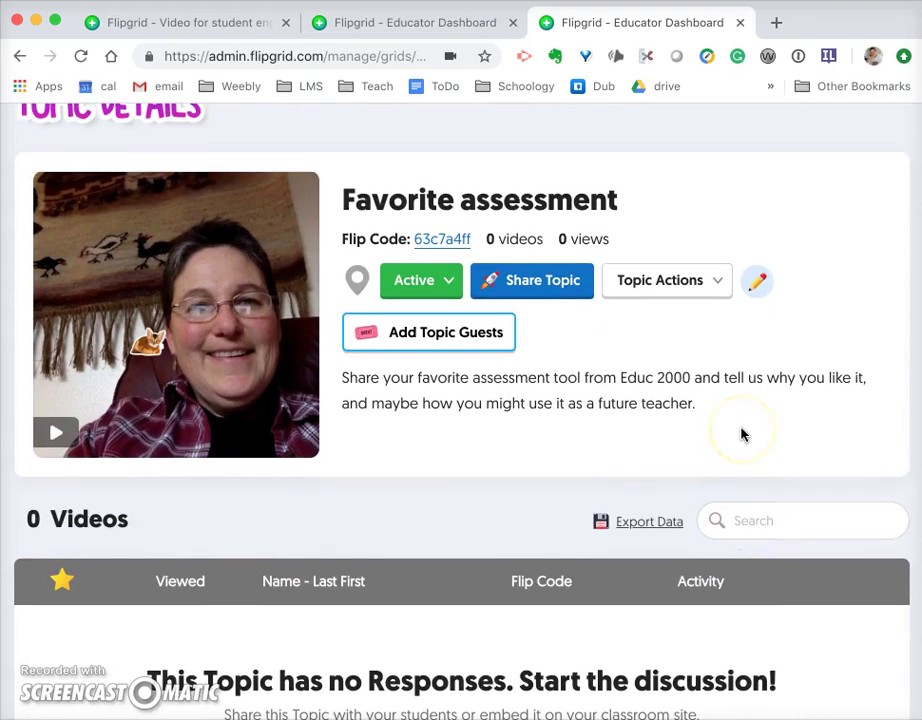
scroll(175, 547, down, 3)
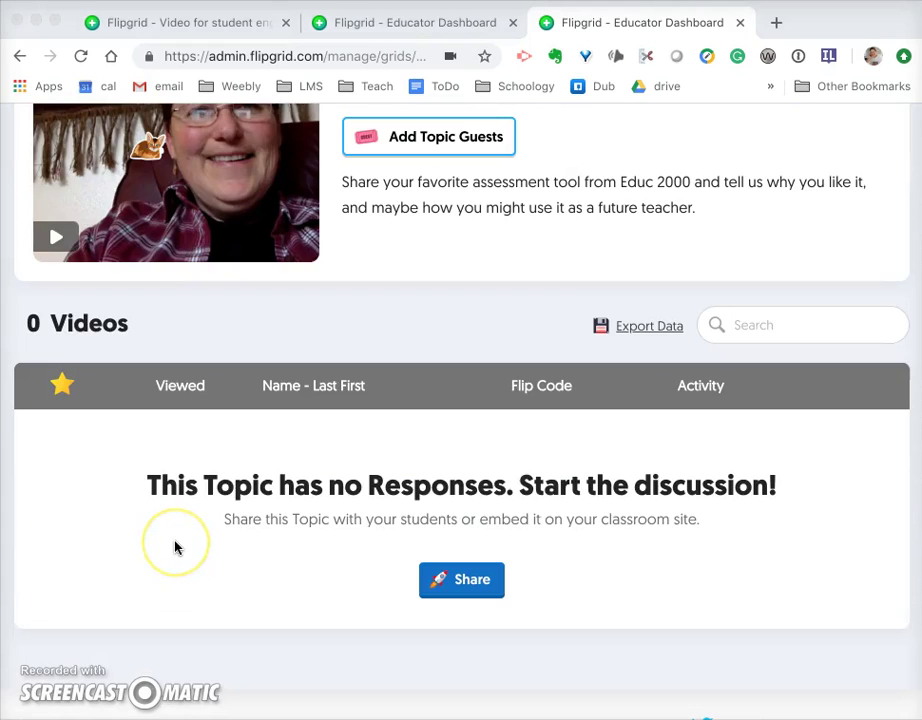
scroll(597, 527, up, 4)
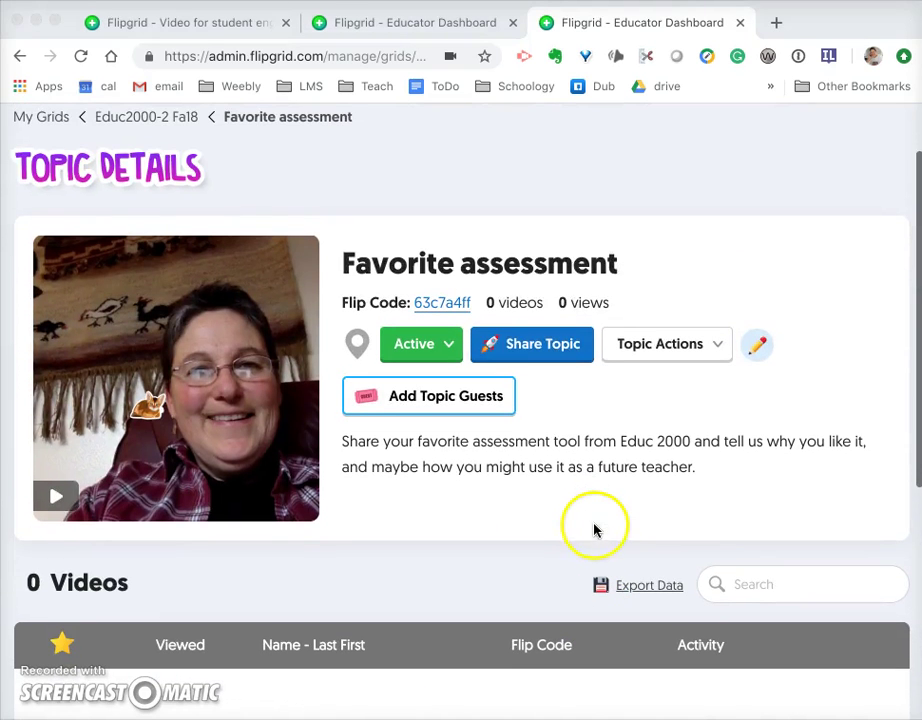
click(529, 354)
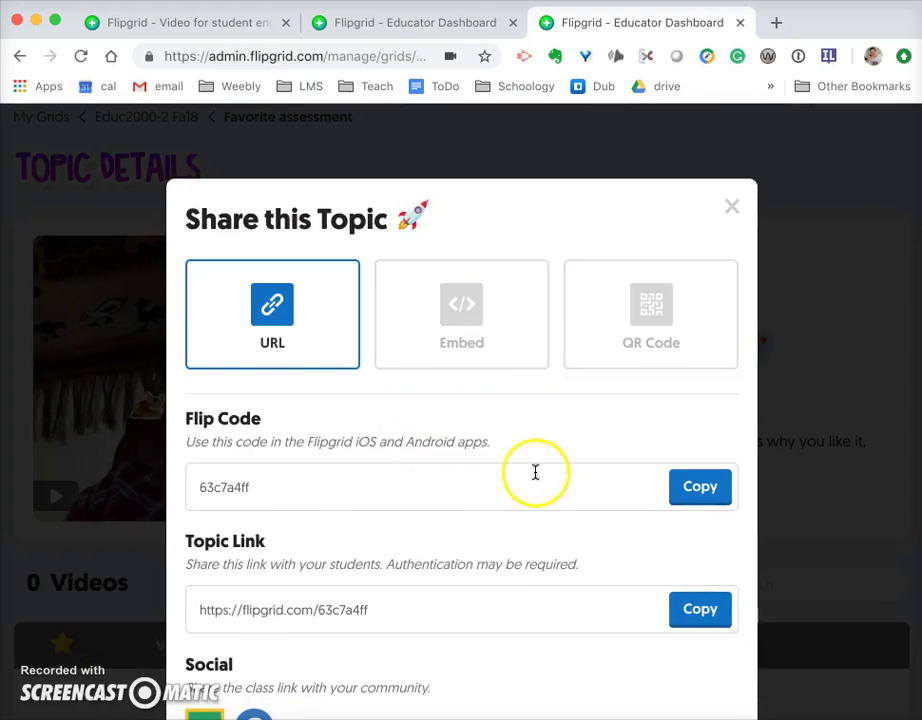
scroll(535, 472, down, 2)
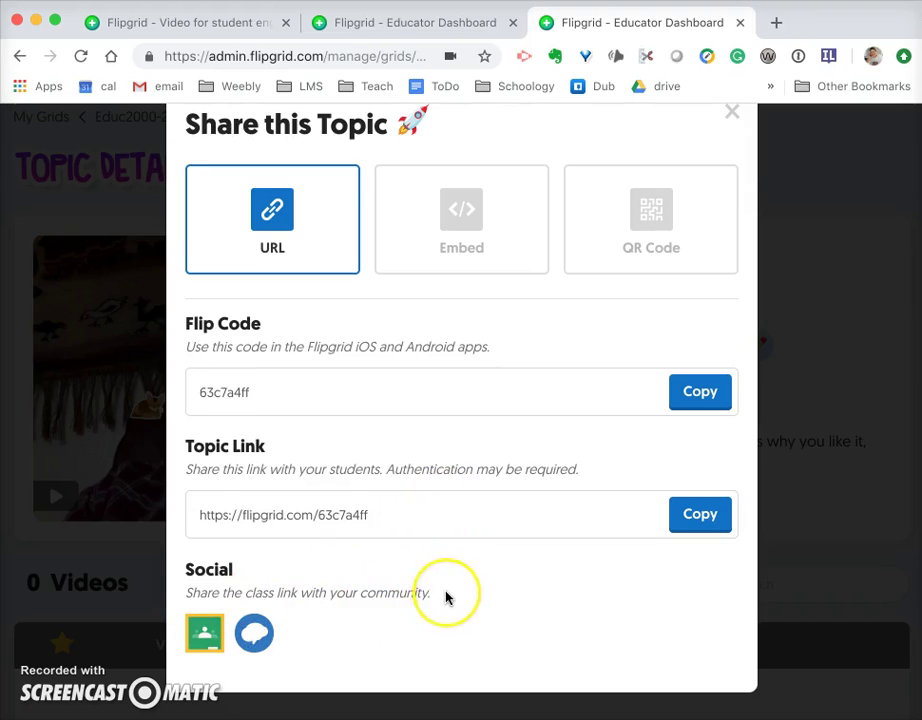
scroll(446, 597, up, 2)
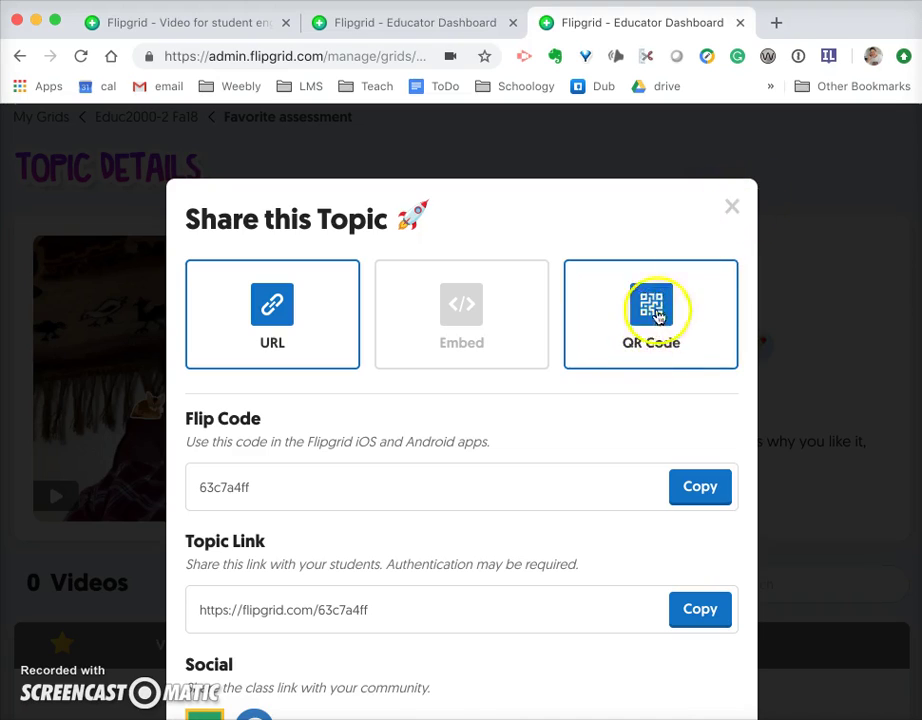
click(733, 208)
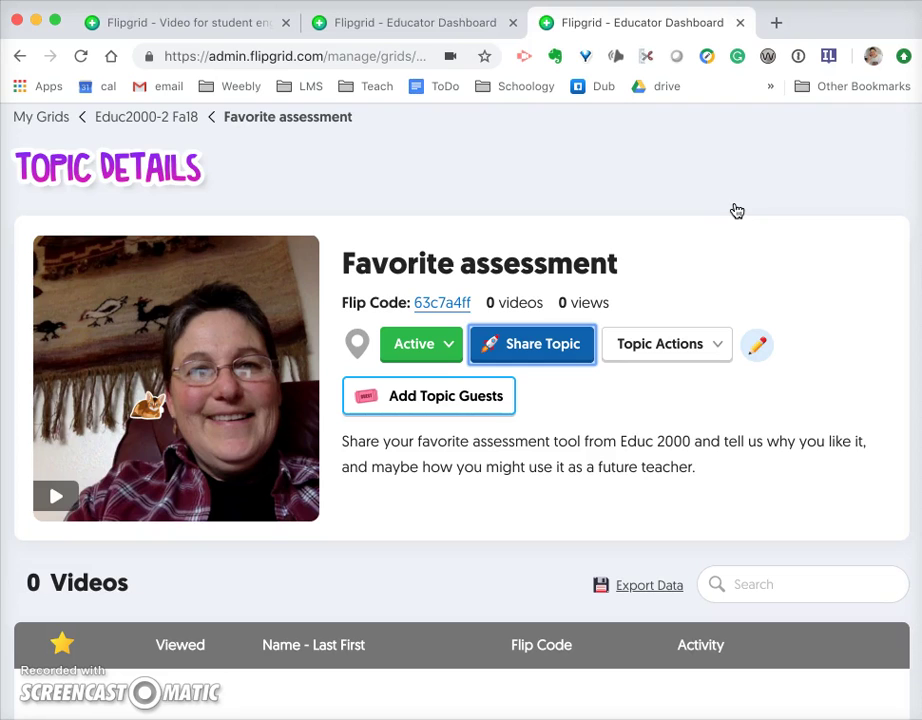
scroll(645, 436, down, 2)
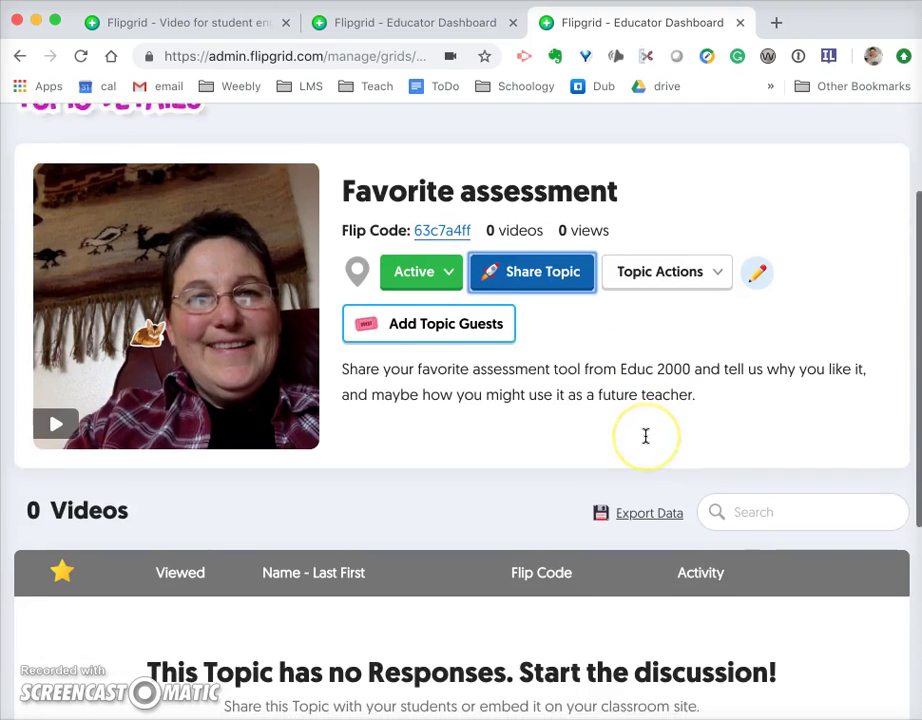